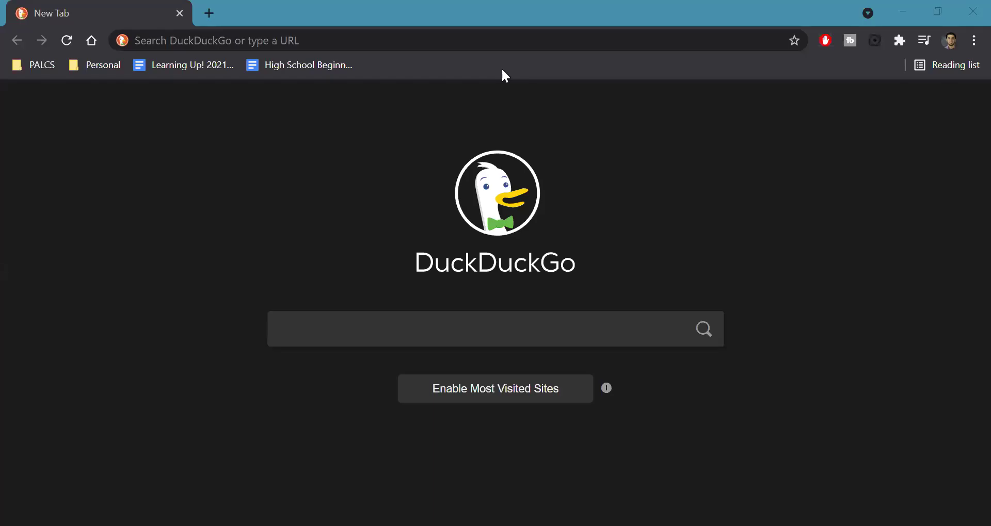
Load desmos.com in Chrome from the address bar's autocomplete suggestion.
click(474, 39)
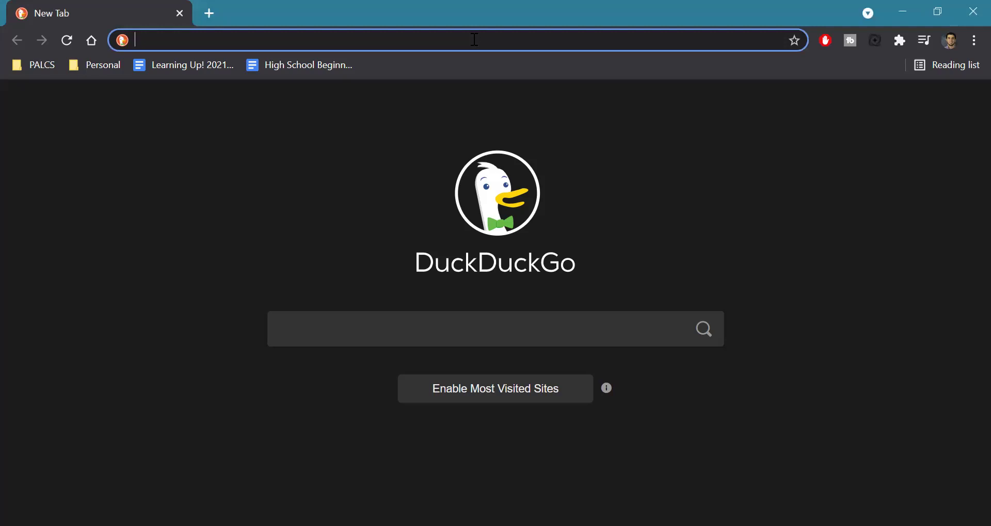
text(desmos.com)
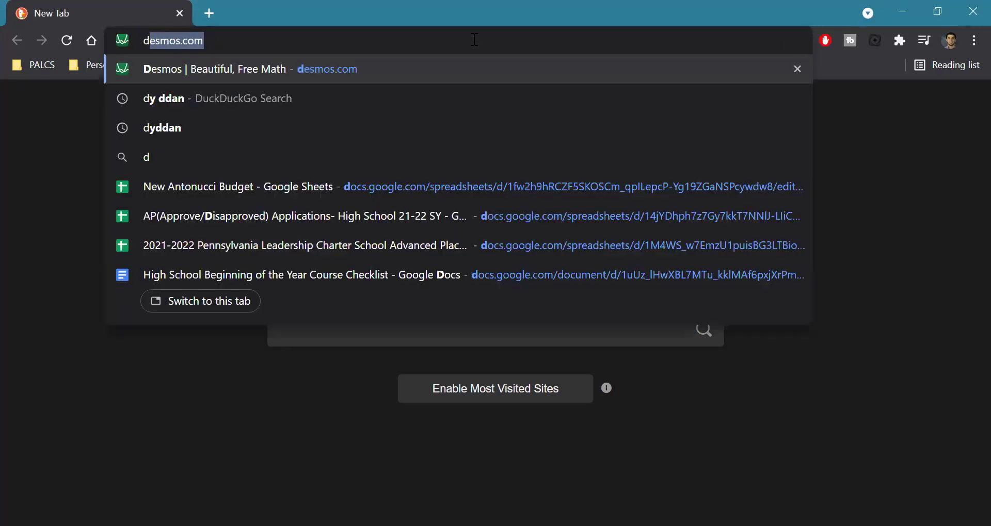
key(Return)
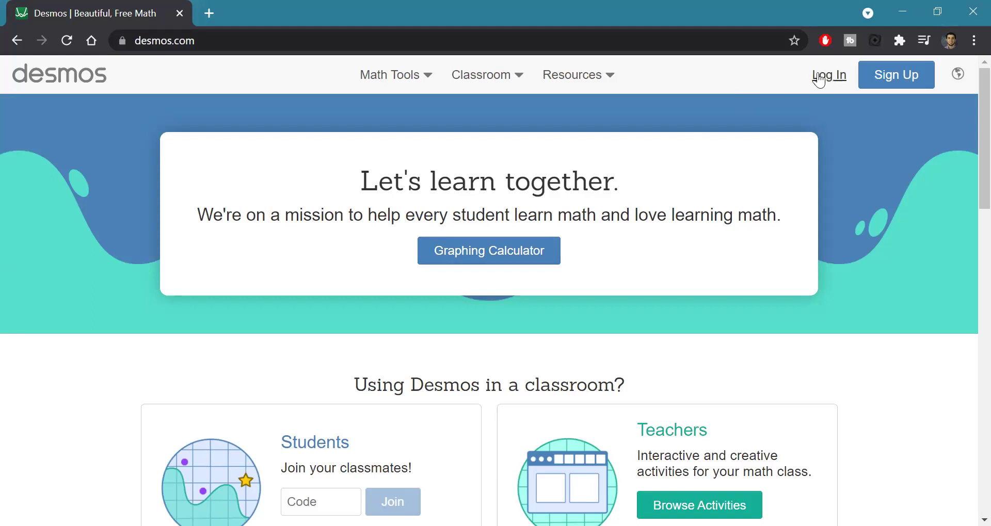
Start a new Graphing Calculator and enter y=x+1 as the first expression.
click(504, 262)
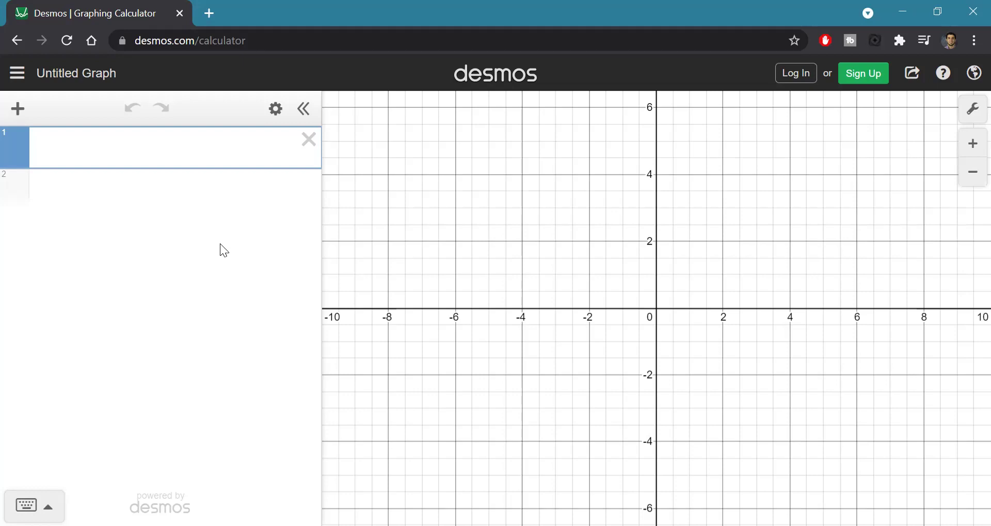
text(y=x)
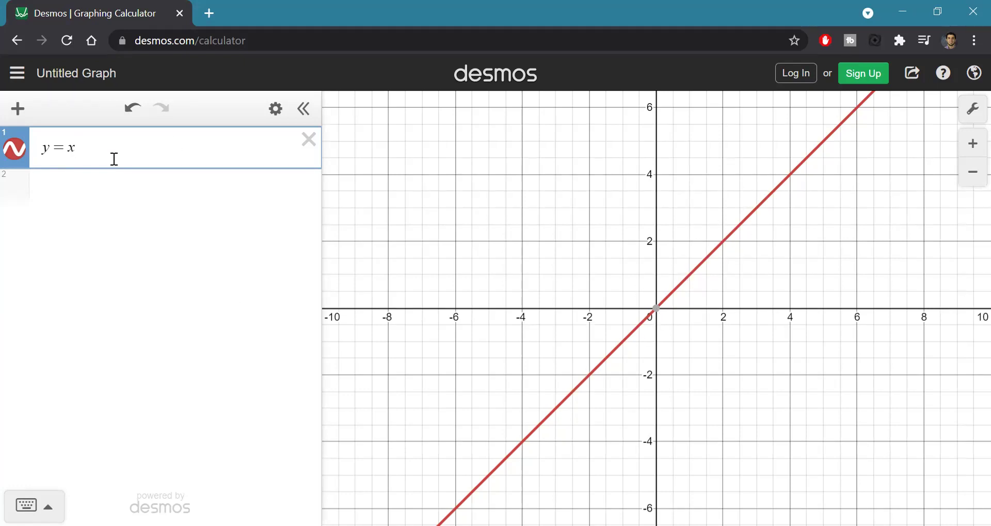
text(+1)
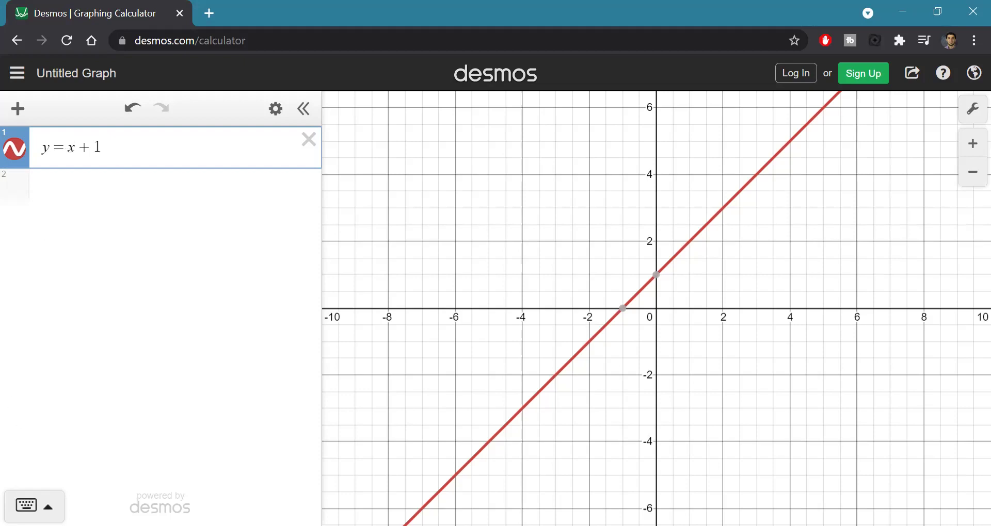
Add a second expression y = 3x − 1 using the on-screen math keypad.
click(26, 505)
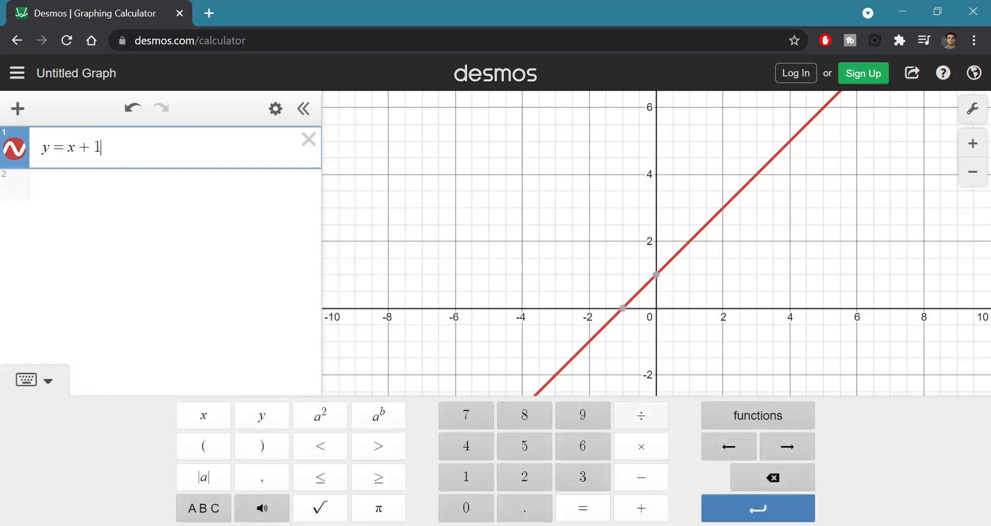
click(733, 509)
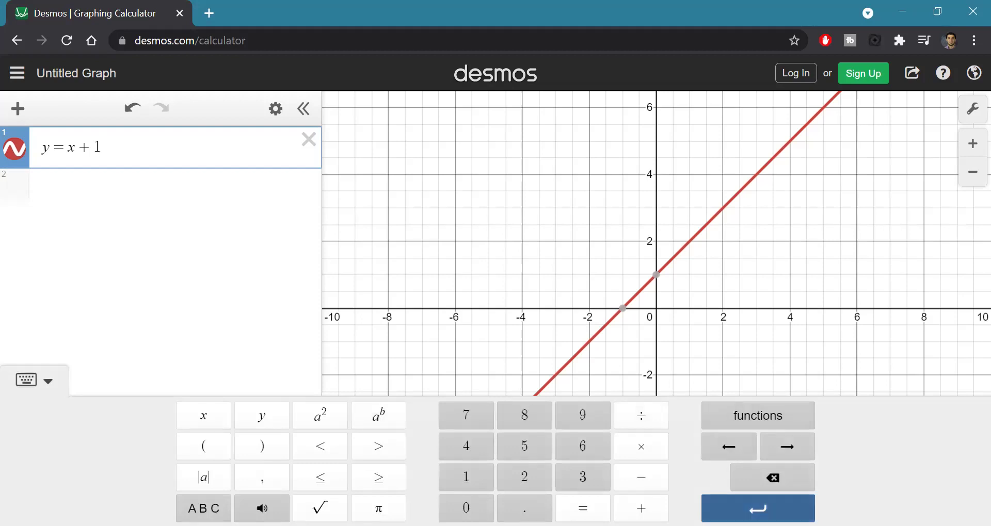
click(253, 417)
click(583, 509)
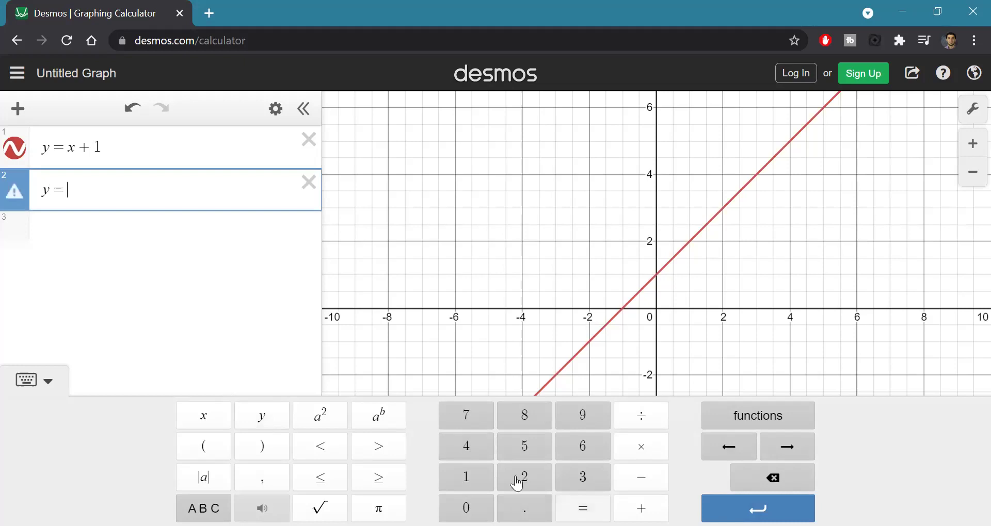
click(185, 423)
click(640, 477)
click(456, 485)
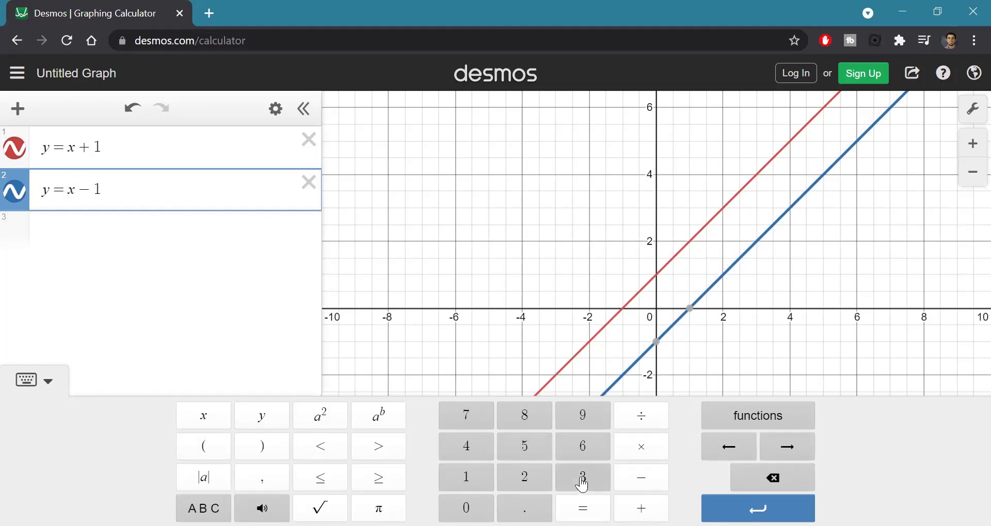
click(582, 482)
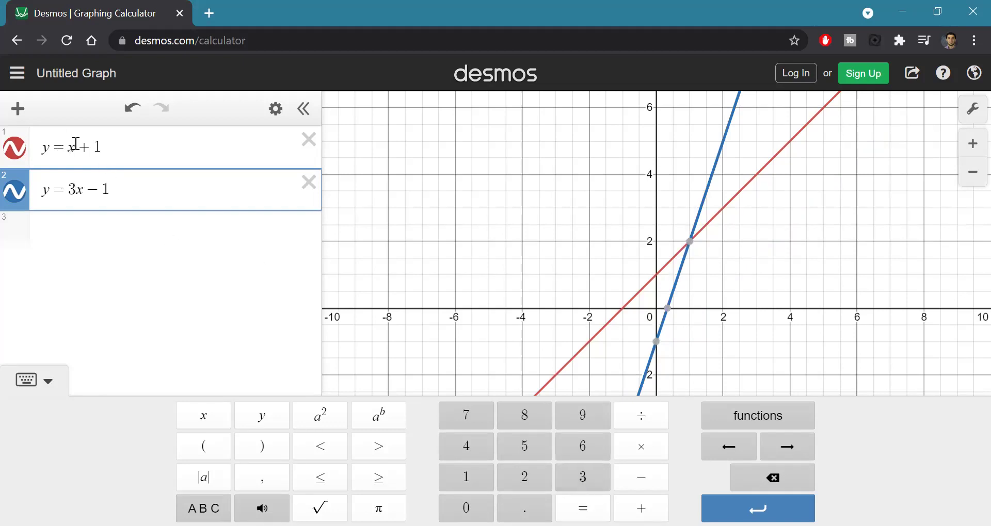
click(76, 145)
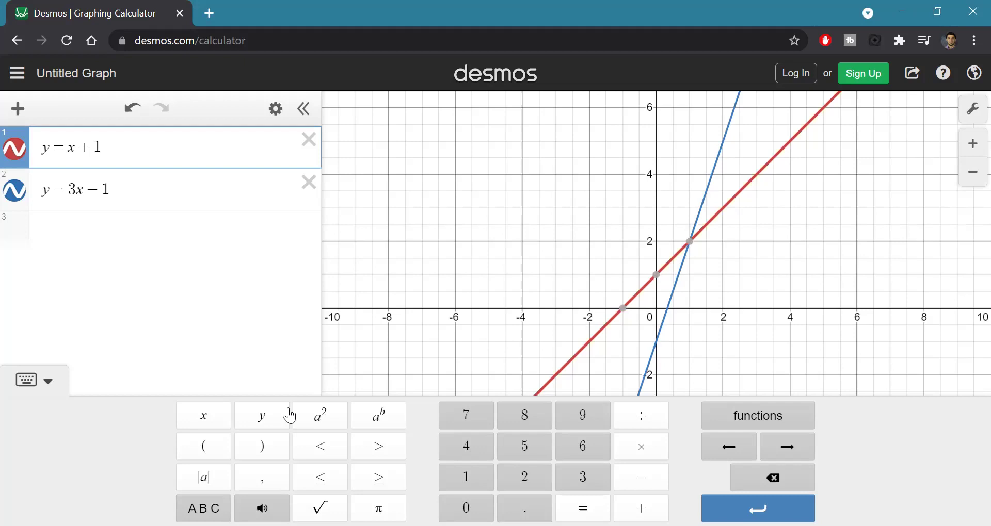
Try exponents 2, 3 and 6 on x in the first equation, removing each.
click(320, 425)
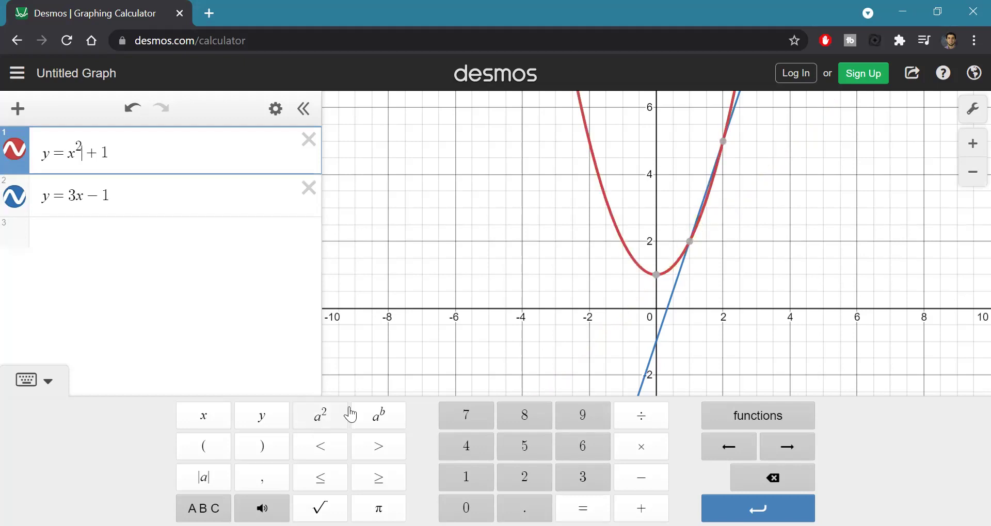
click(774, 480)
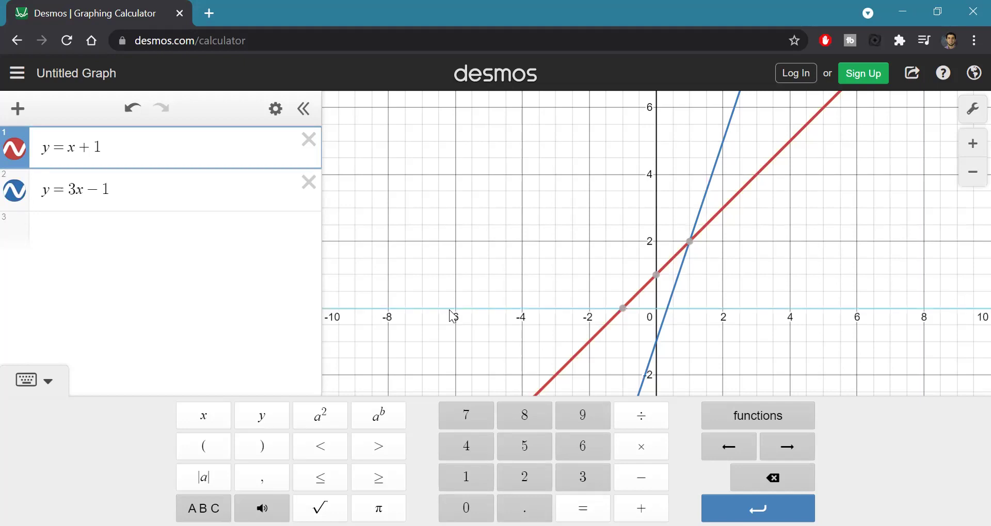
text(^)
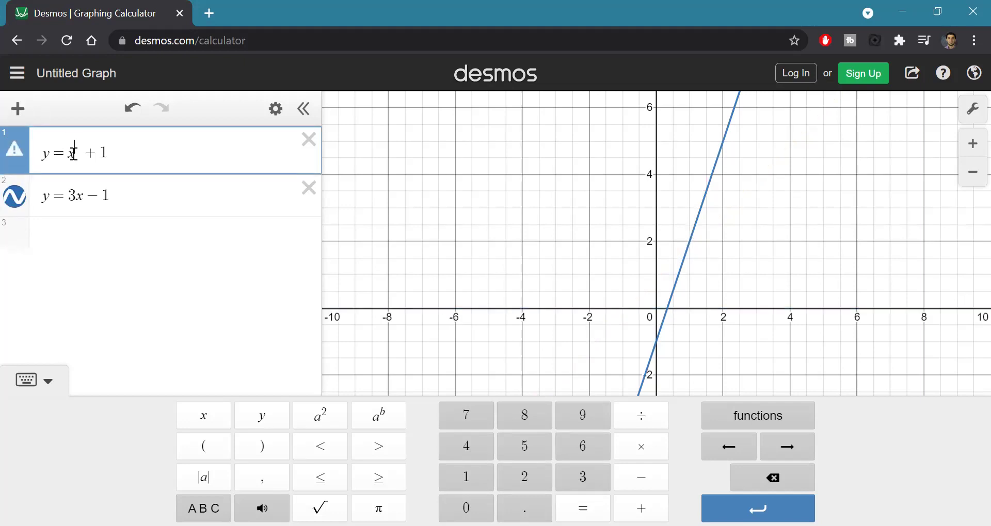
text(3)
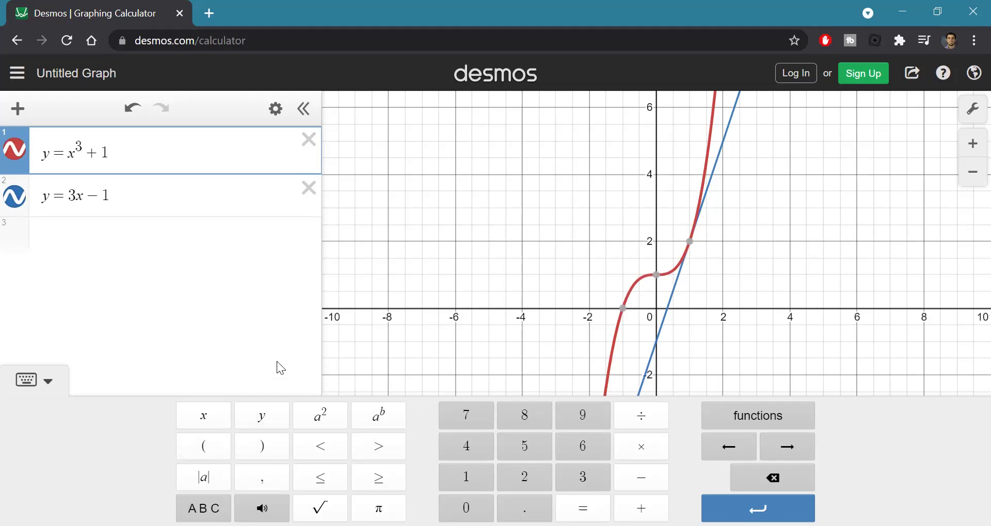
key(BackSpace)
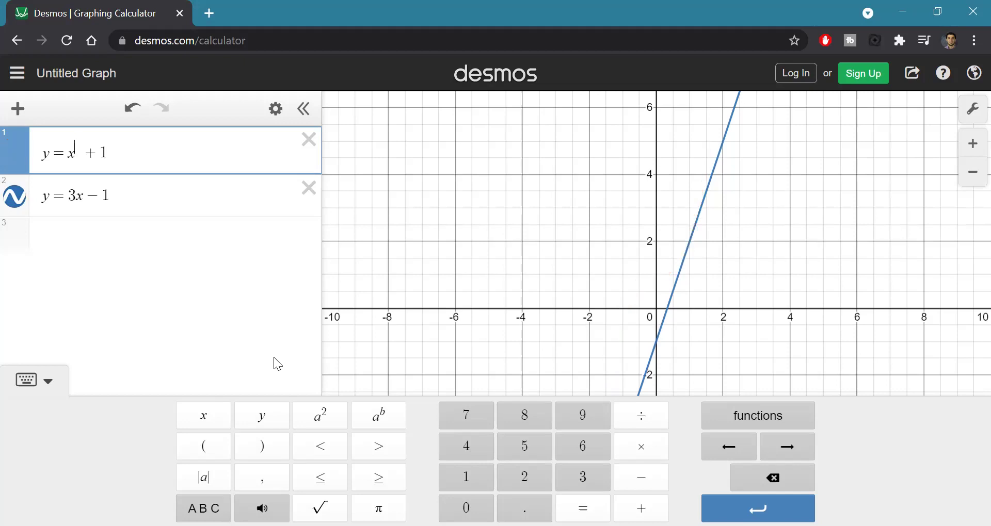
key(BackSpace)
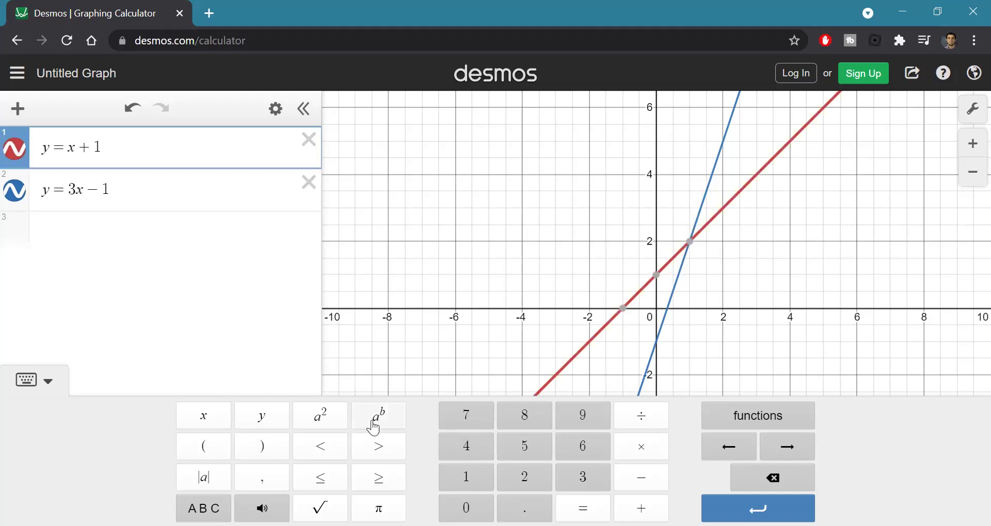
click(383, 417)
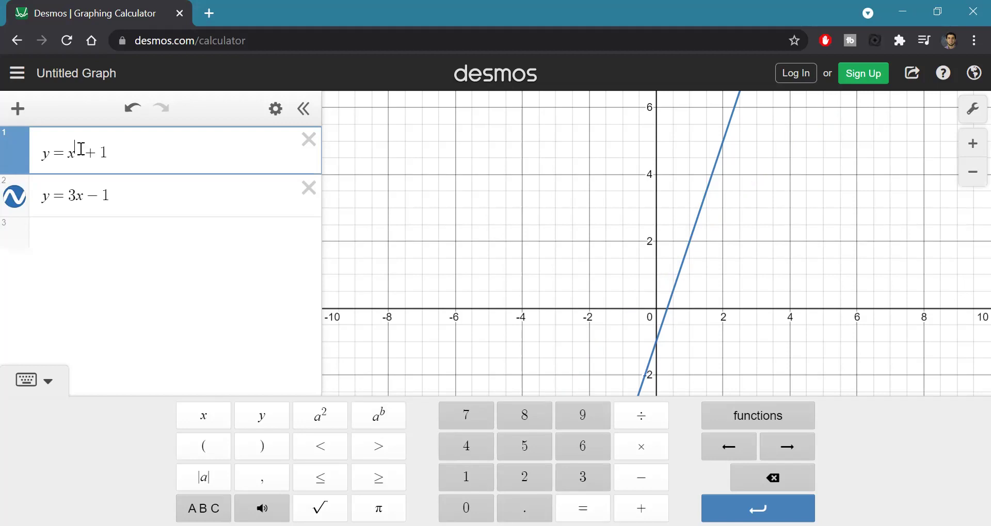
text(6)
key(BackSpace)
Set the exponent to 2 (y = x² + 1) and change line two to y = 1/3x + 4.
text(2)
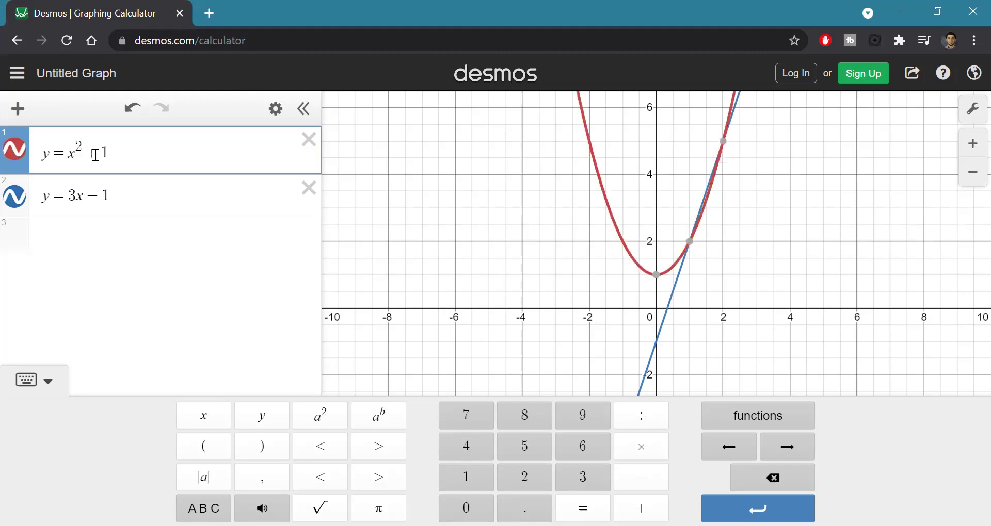
click(78, 196)
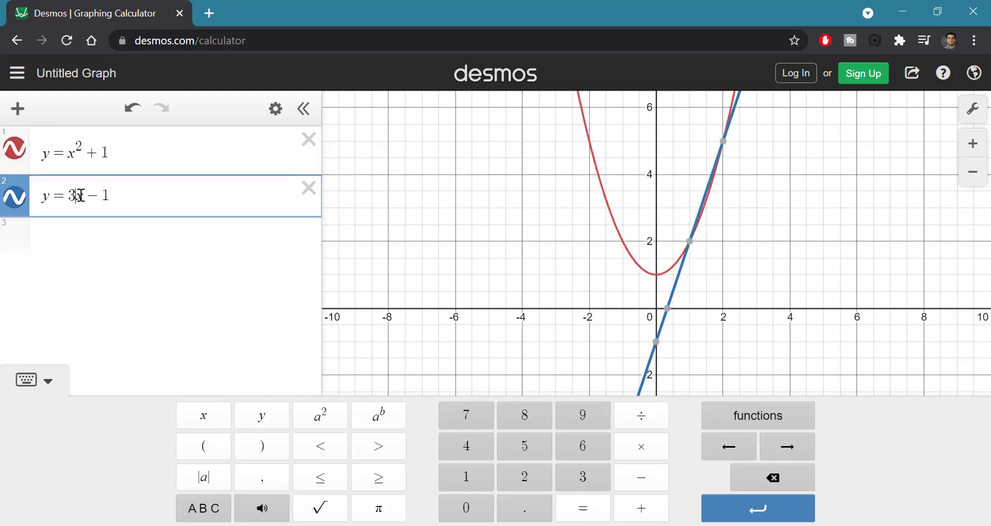
key(BackSpace)
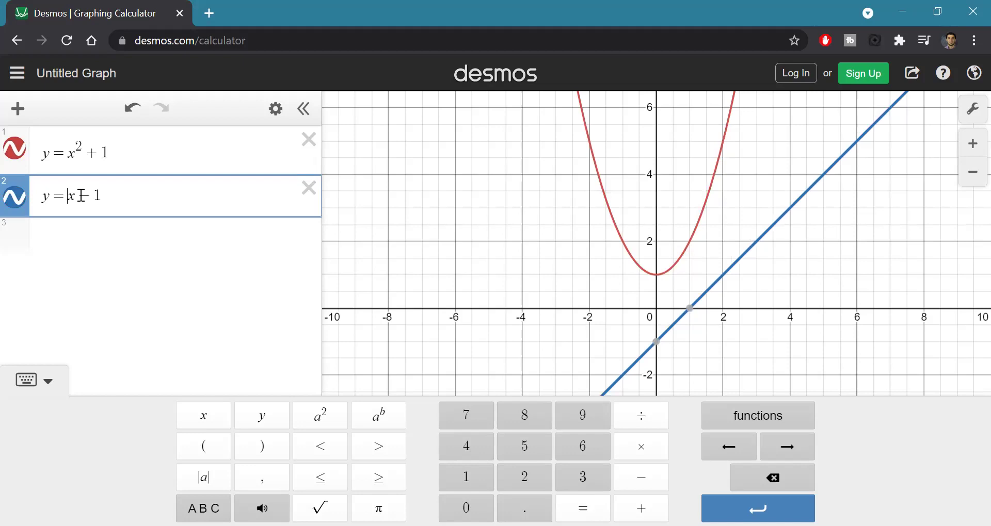
text(1/)
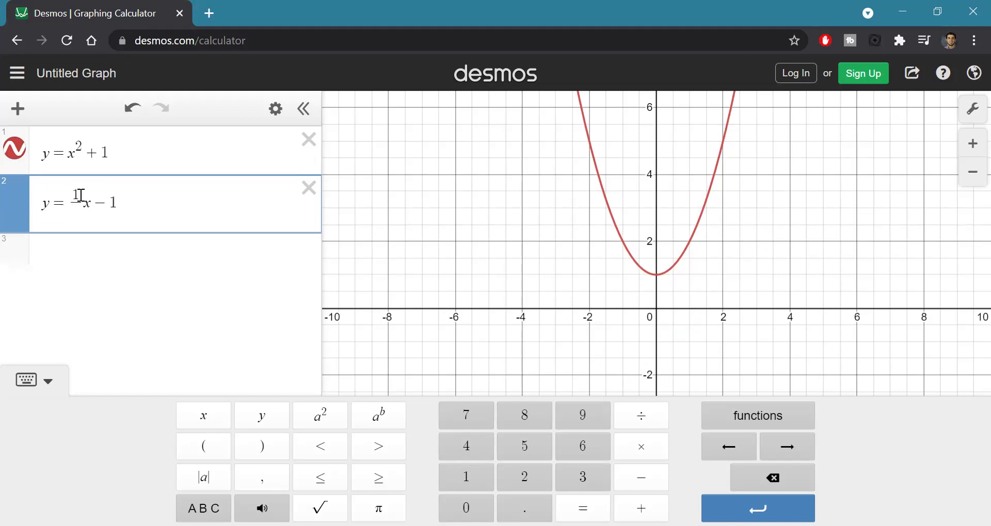
text(3)
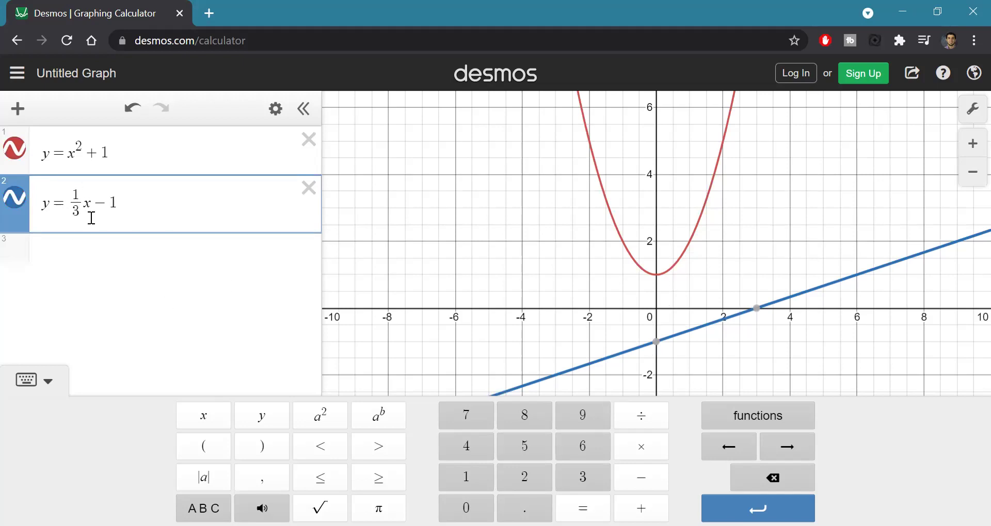
key(BackSpace)
key(BackSpace)
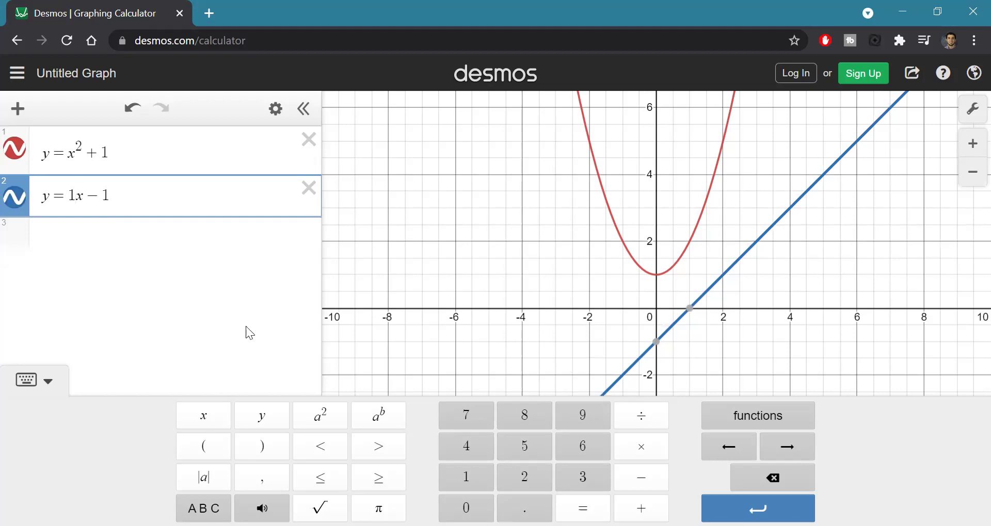
click(639, 419)
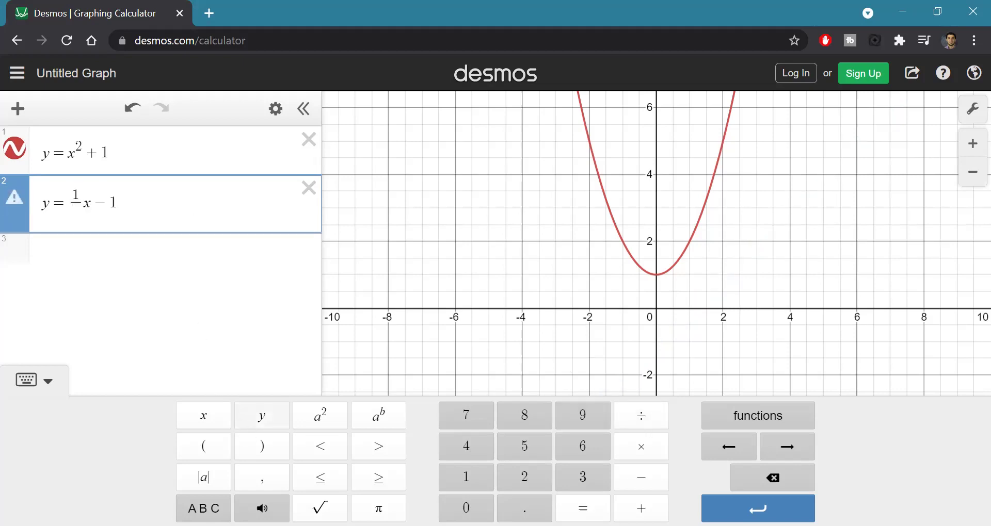
click(588, 487)
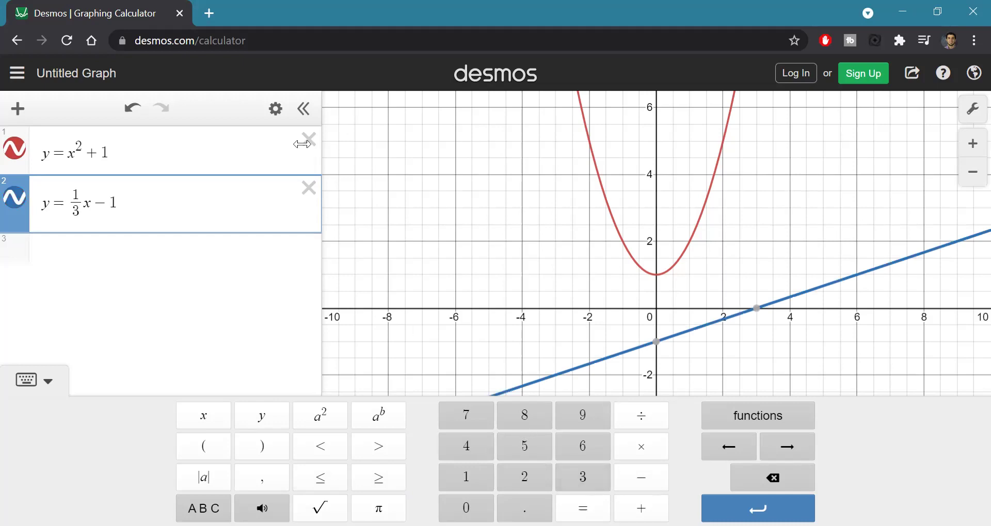
click(108, 203)
key(BackSpace)
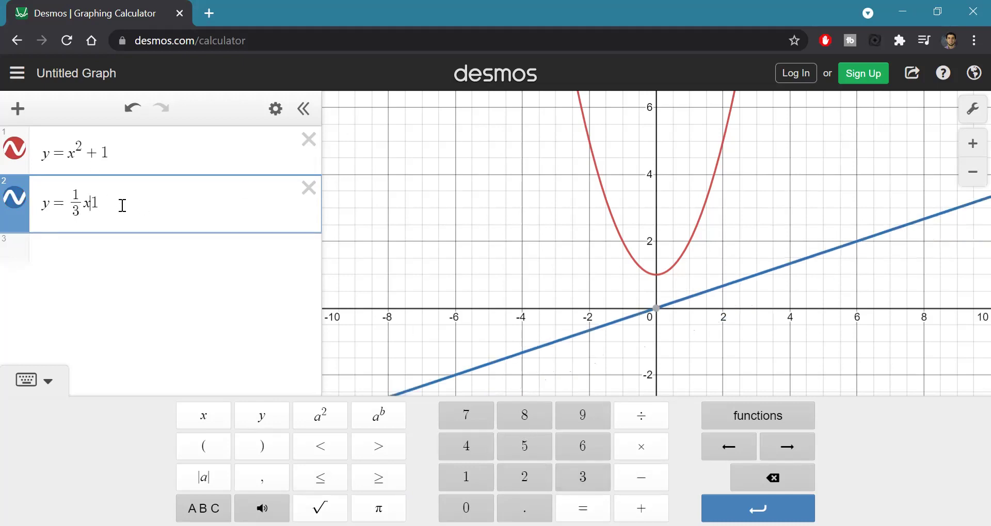
text(+4)
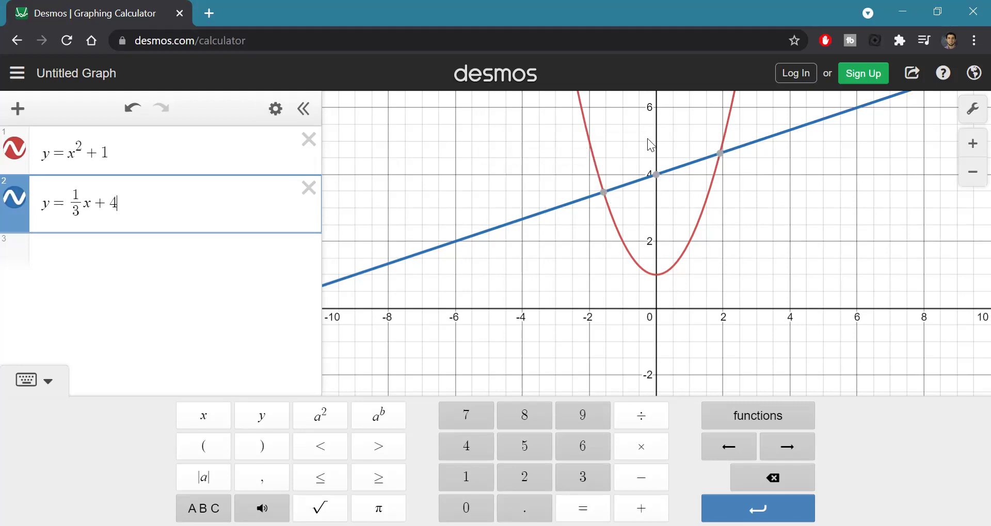
click(604, 192)
click(614, 160)
click(604, 193)
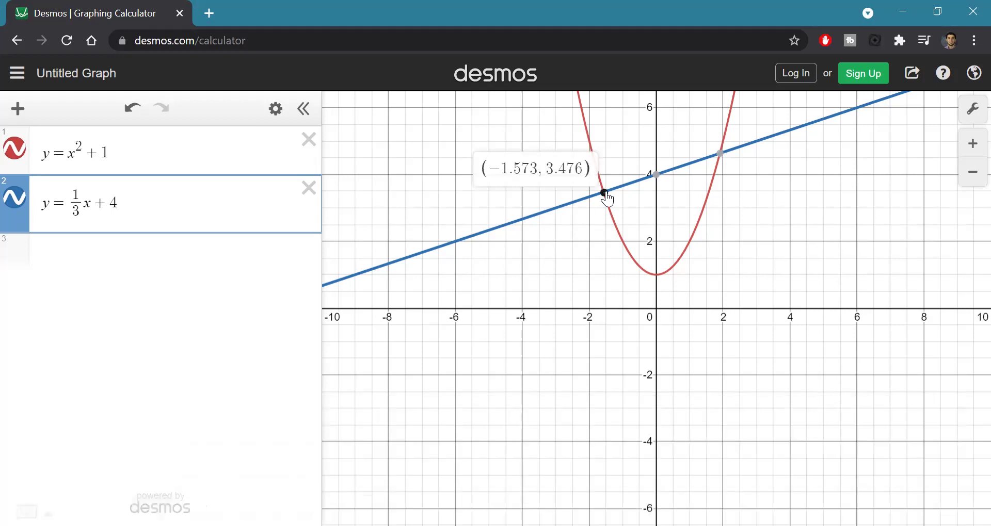
click(720, 155)
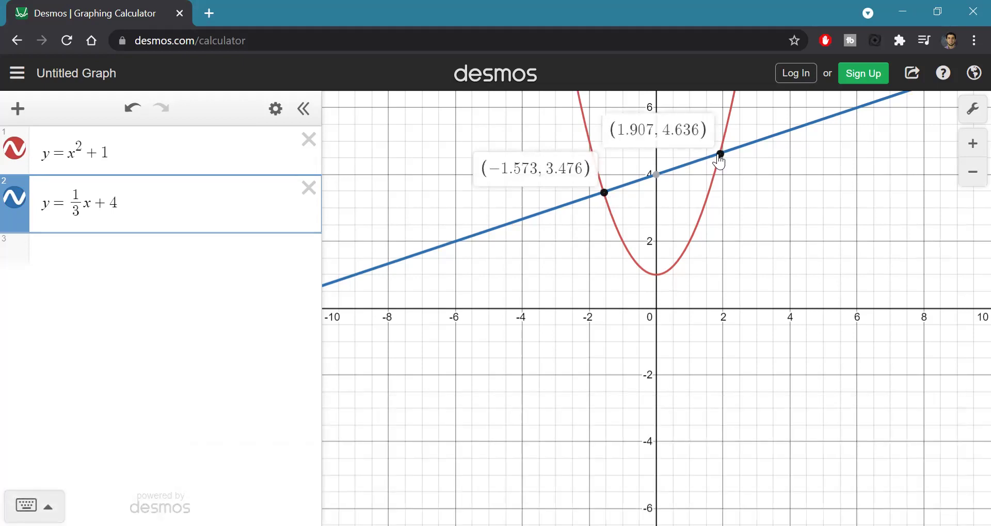
click(656, 272)
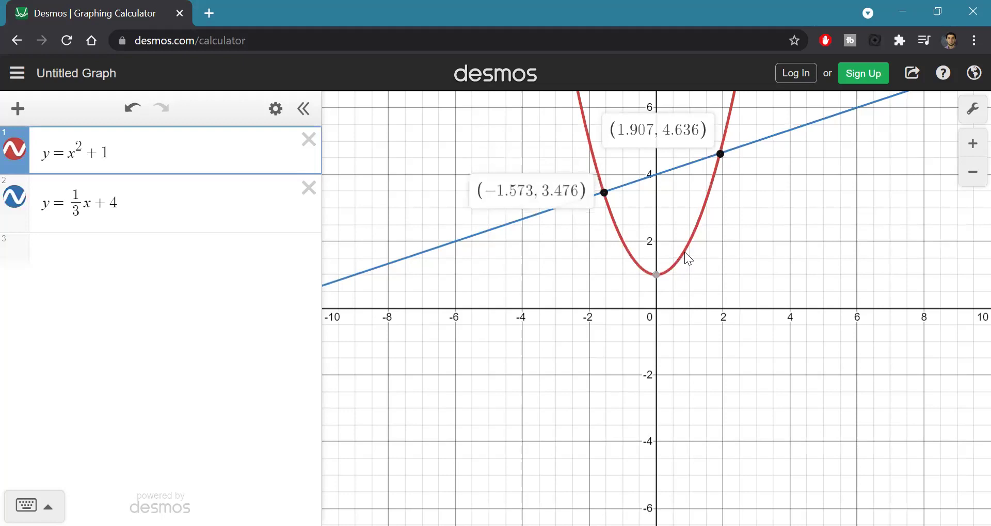
mouse_move(705, 212)
mouse_down()
mouse_move(691, 246)
mouse_move(659, 278)
mouse_move(613, 223)
mouse_move(632, 255)
mouse_move(706, 216)
mouse_move(711, 204)
mouse_move(697, 242)
mouse_move(675, 259)
mouse_move(612, 190)
mouse_move(461, 201)
mouse_up()
click(439, 242)
mouse_move(439, 244)
mouse_down()
mouse_move(671, 198)
mouse_move(632, 213)
mouse_up()
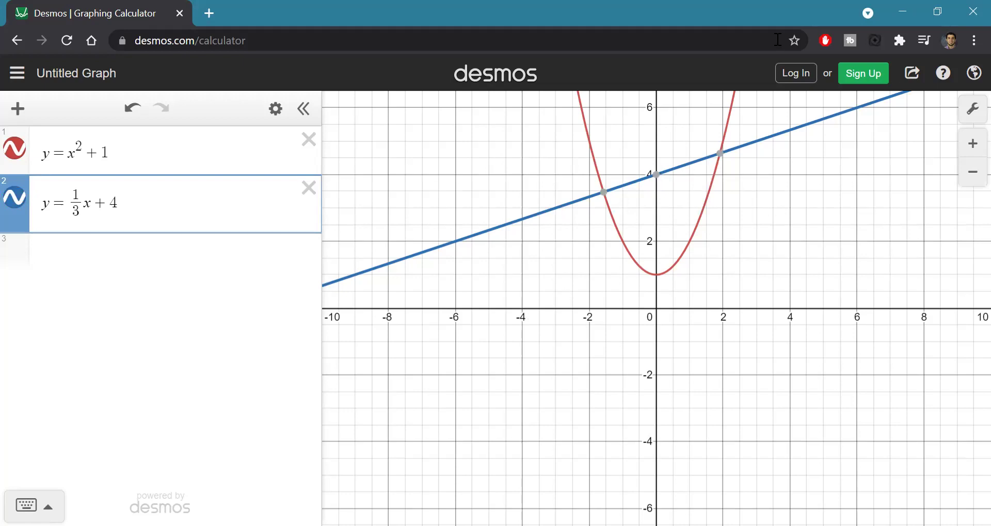
click(972, 144)
click(973, 145)
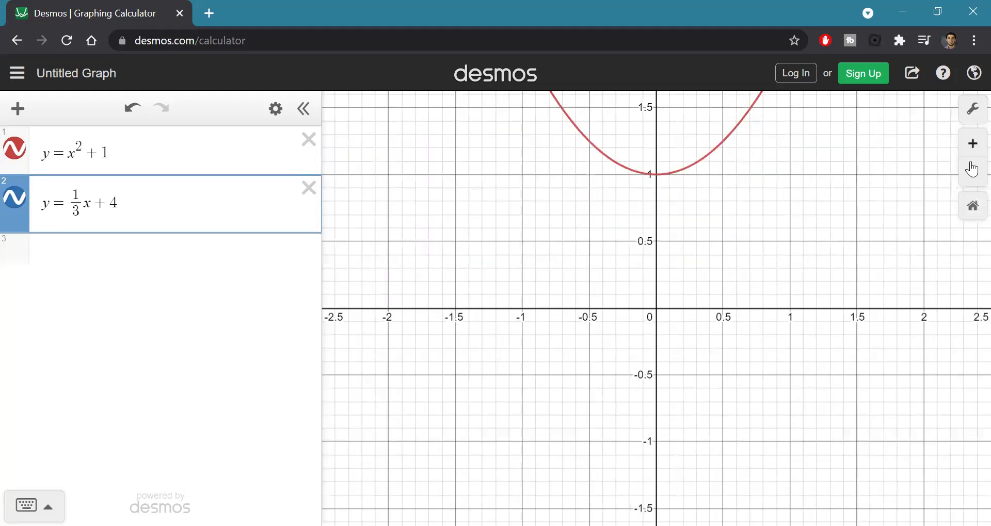
click(970, 173)
click(970, 173)
drag(846, 159, 684, 124)
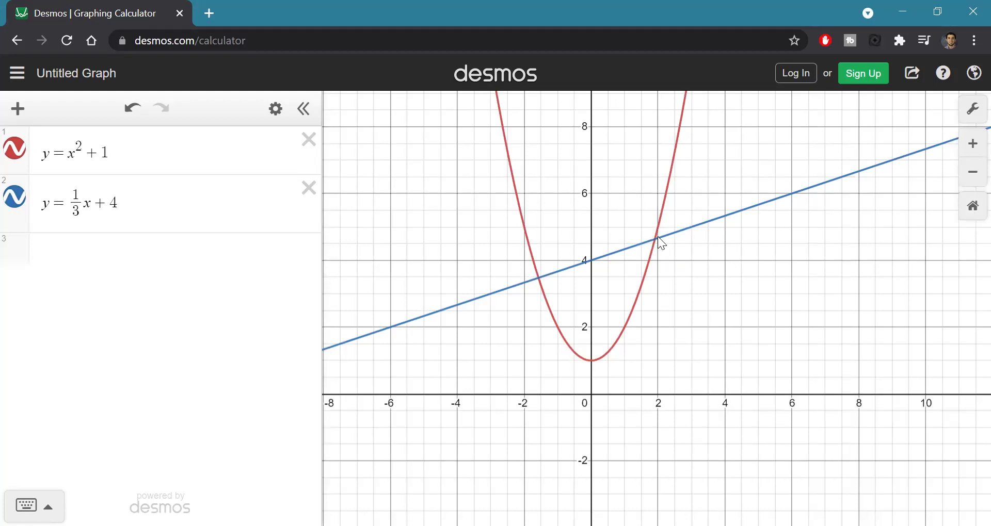
scroll(657, 237, up, 3)
scroll(657, 235, down, 3)
scroll(657, 235, down, 3)
scroll(655, 236, up, 4)
scroll(655, 234, up, 3)
scroll(656, 234, down, 4)
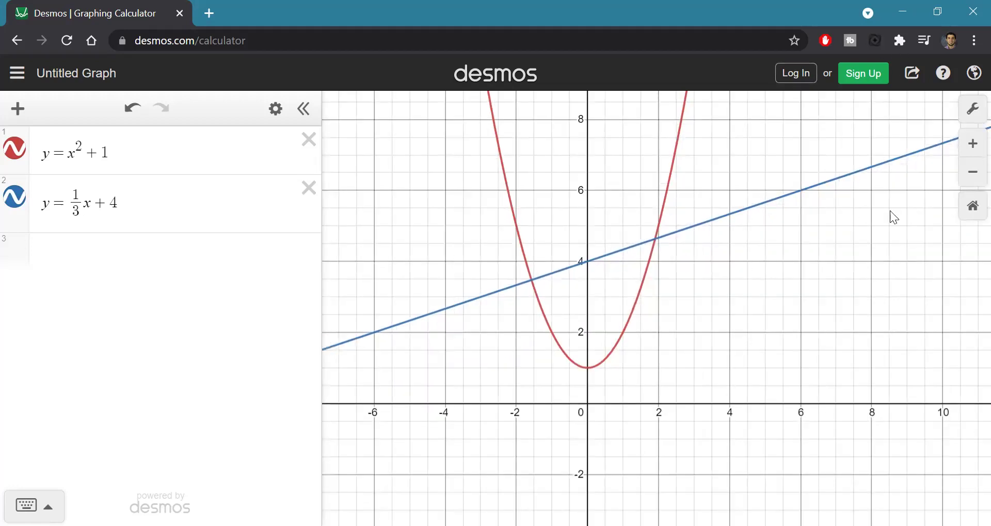
click(970, 206)
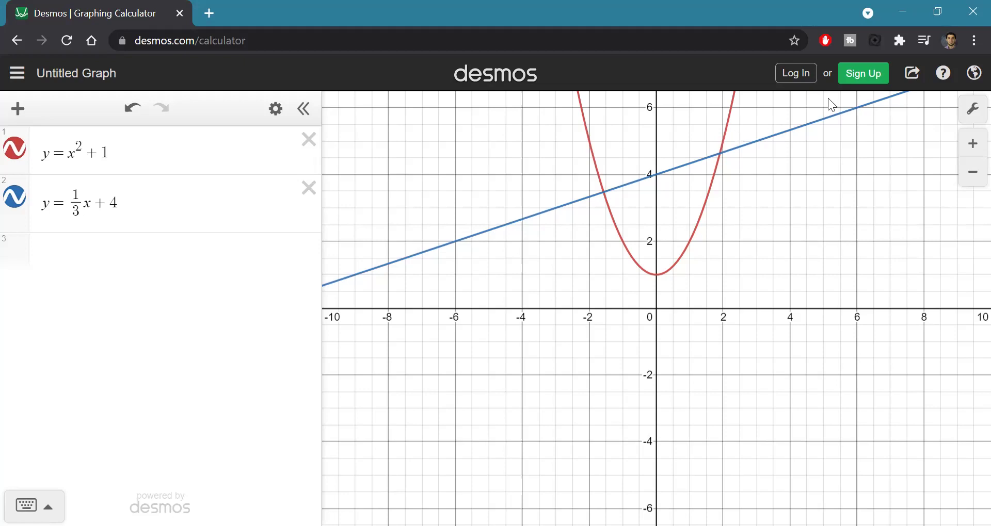
In Graph Settings, set the y-axis to −15 ≤ y ≤ 20 with step 10.
click(972, 108)
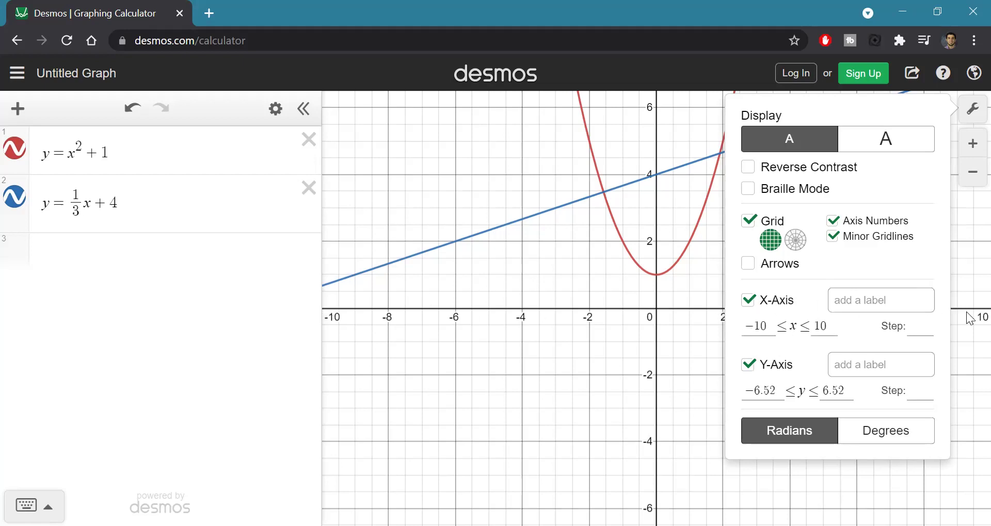
double_click(772, 392)
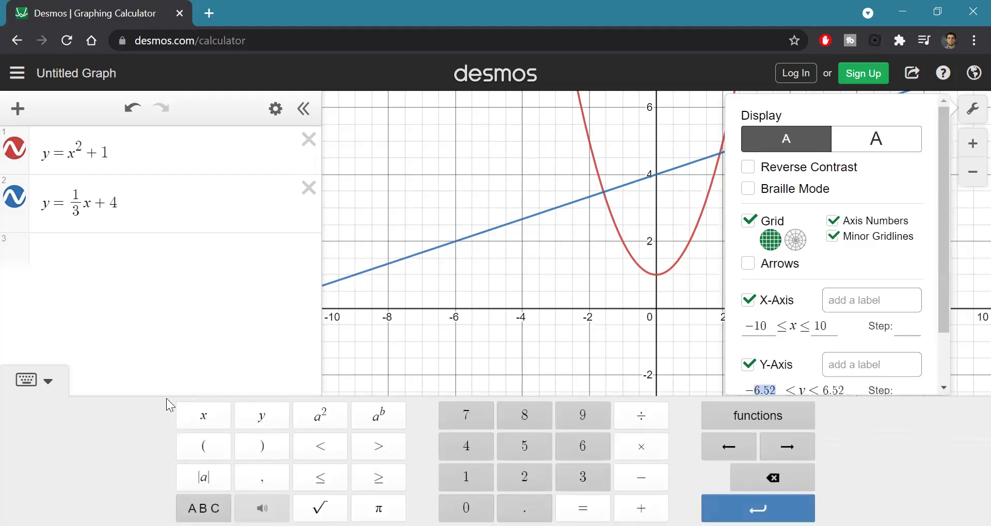
click(34, 380)
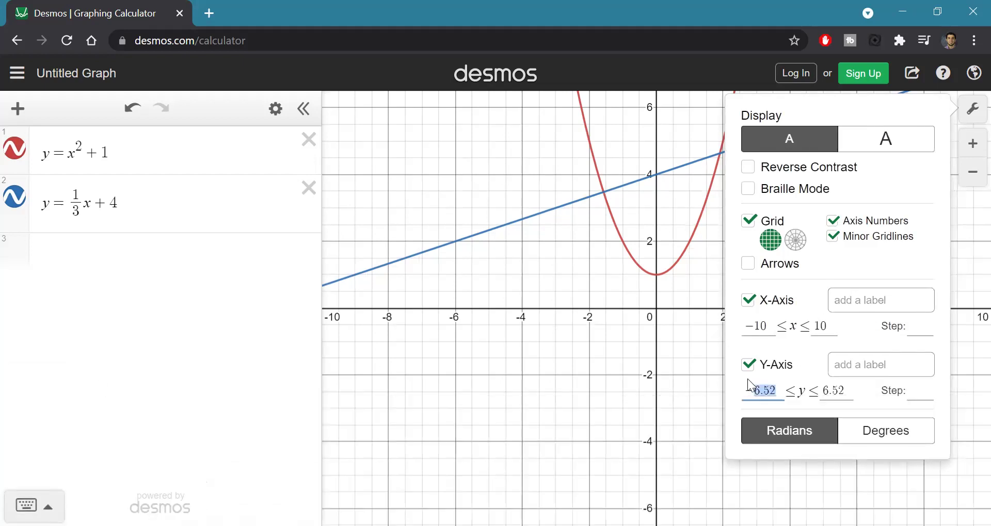
text(15)
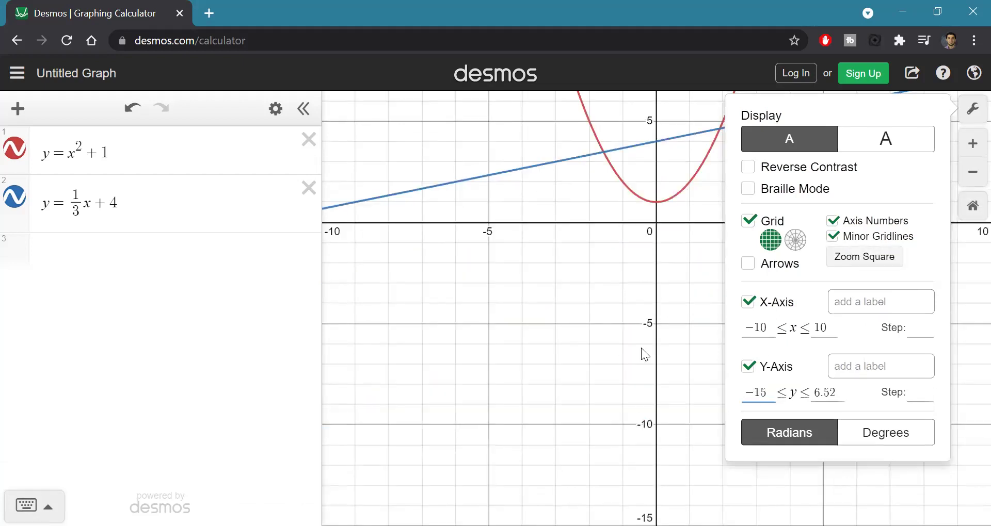
drag(811, 393, 841, 391)
text(20)
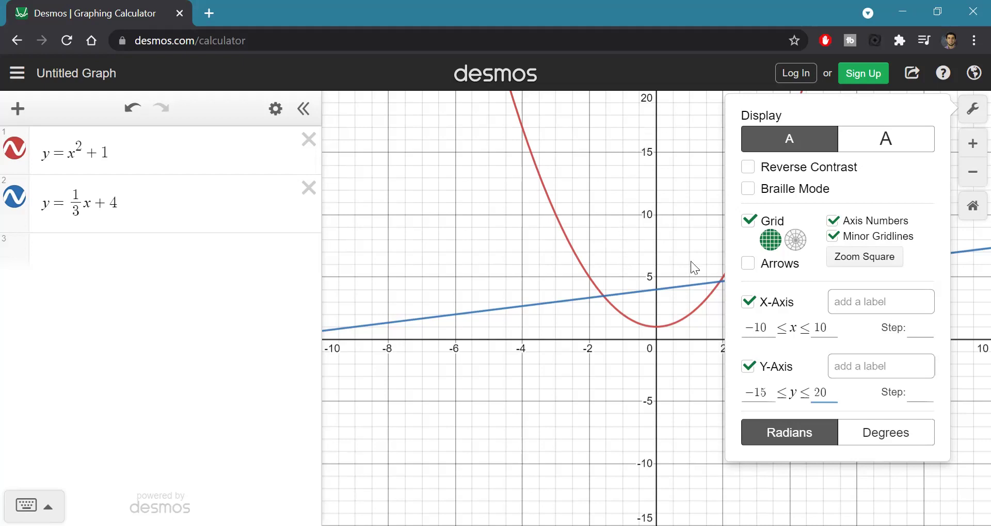
click(913, 395)
text(10)
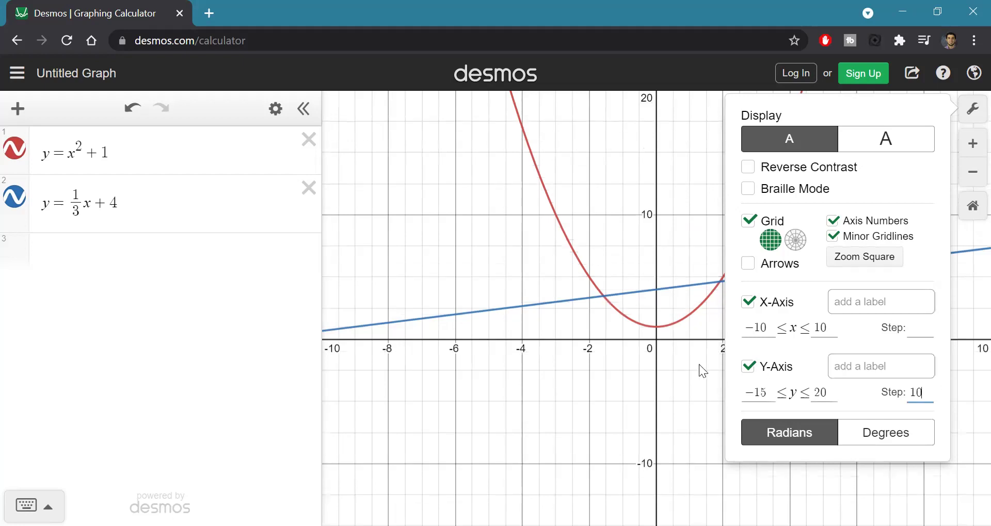